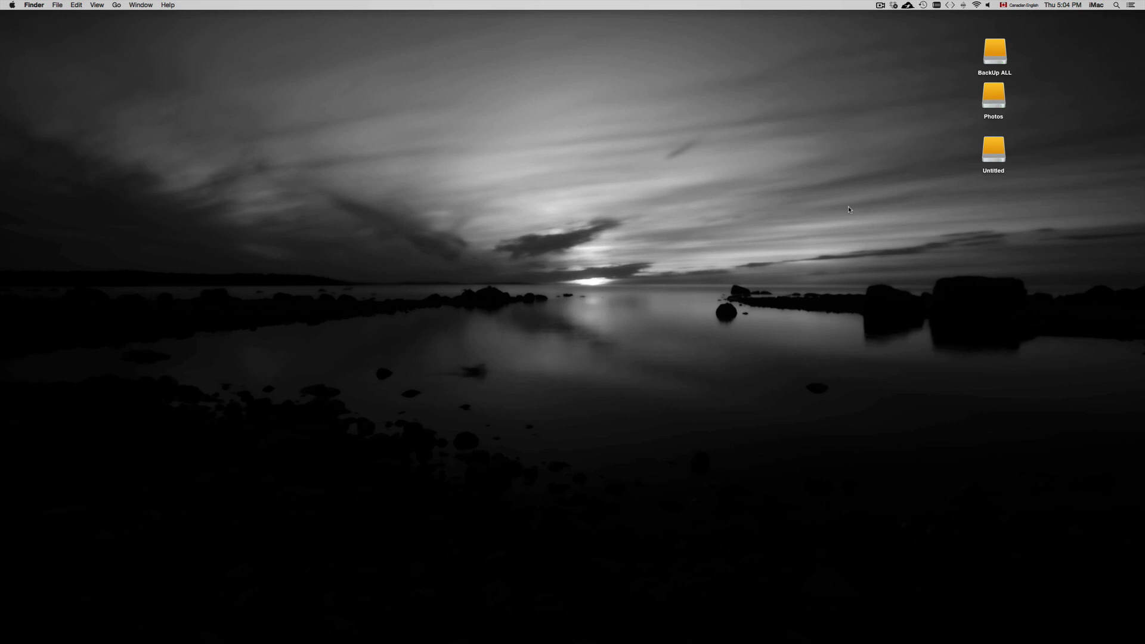
- Launch Disk Utility via a Spotlight search for 'disk' and select the 5 TB Seagate Backup+ Desk Media drive
left_click(1114, 5)
type("disk")
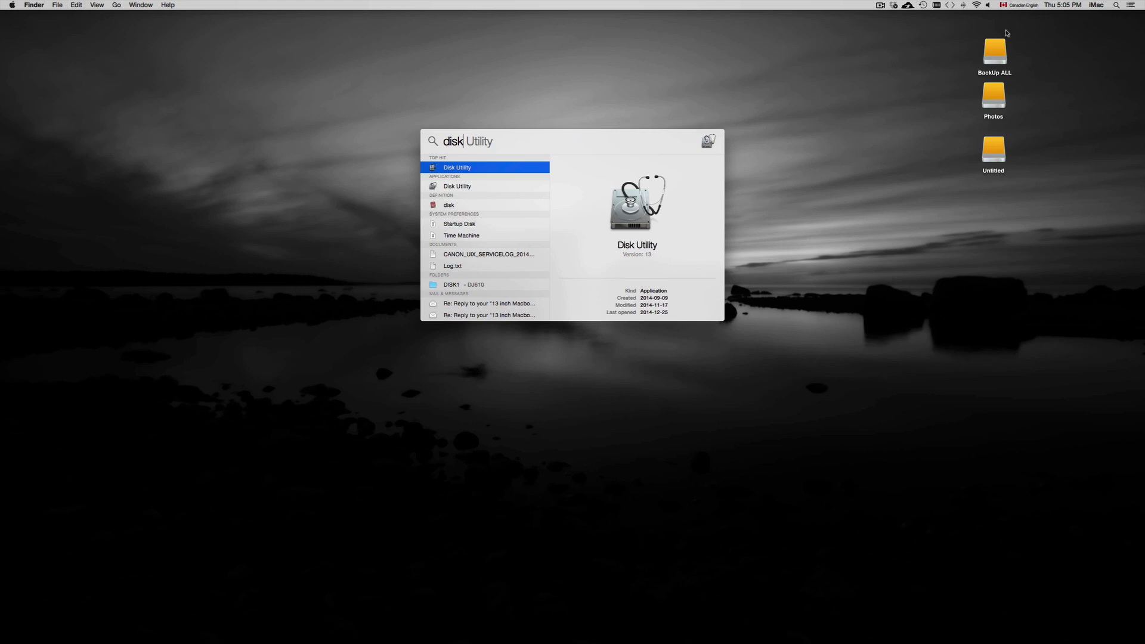
left_click(456, 187)
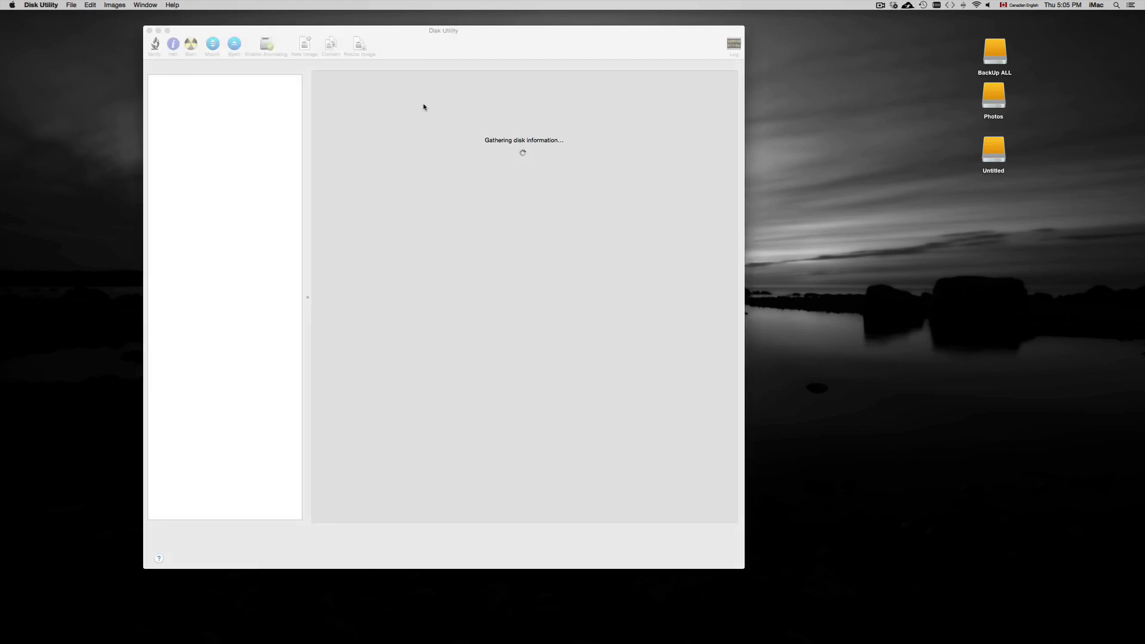
left_click_drag(476, 54, 695, 59)
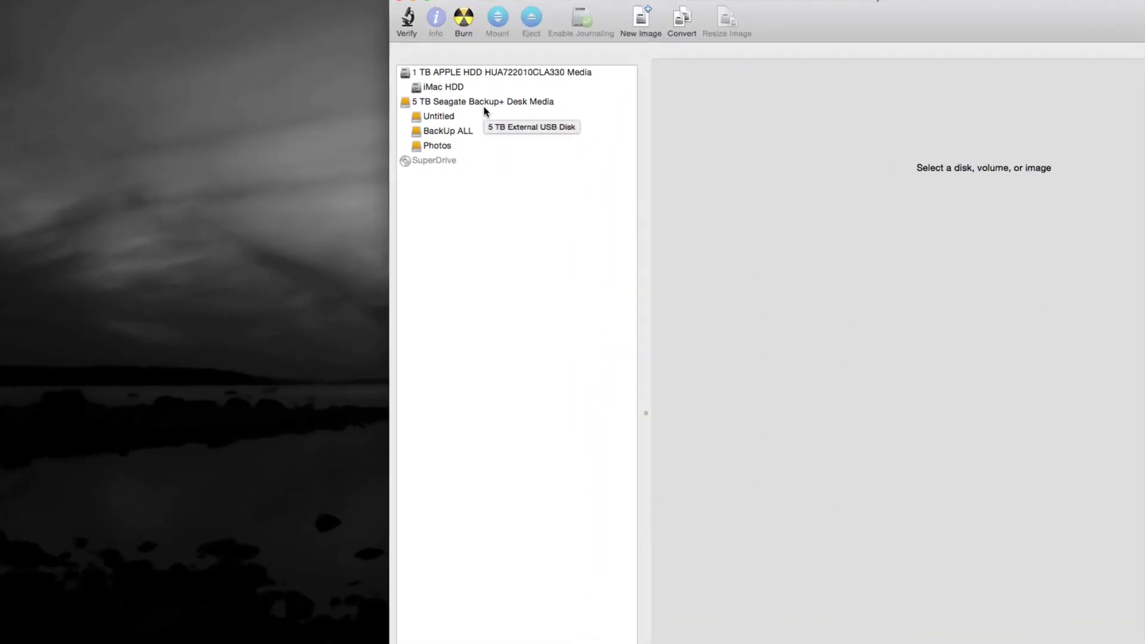
left_click(490, 104)
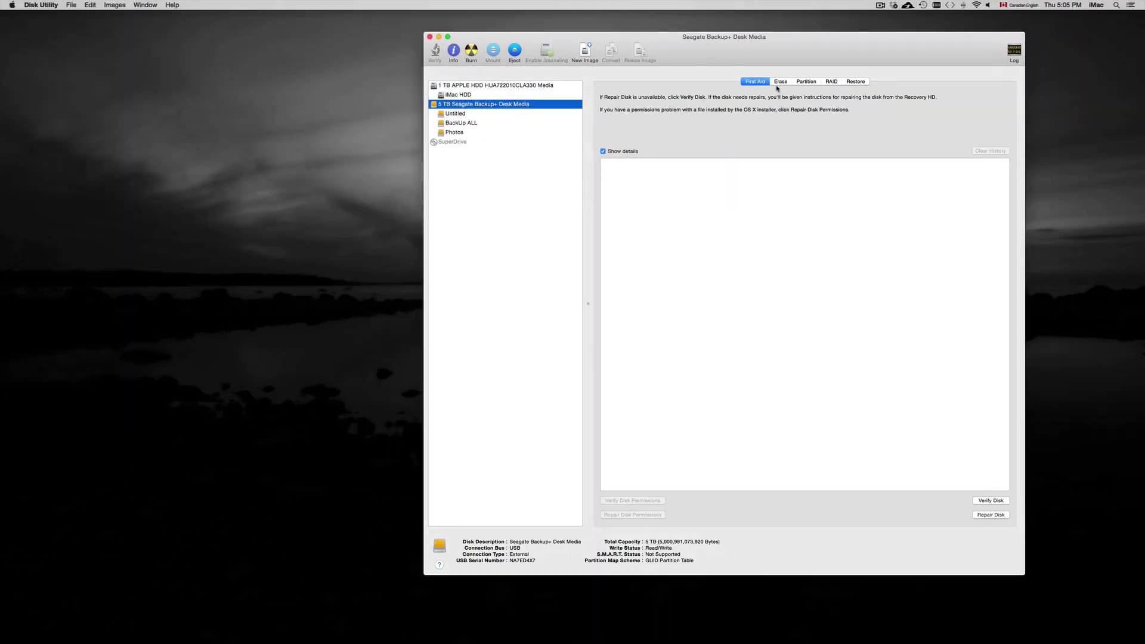
- Show the Seagate drive's Erase options with Mac OS Extended (Journaled) as the format
left_click(781, 81)
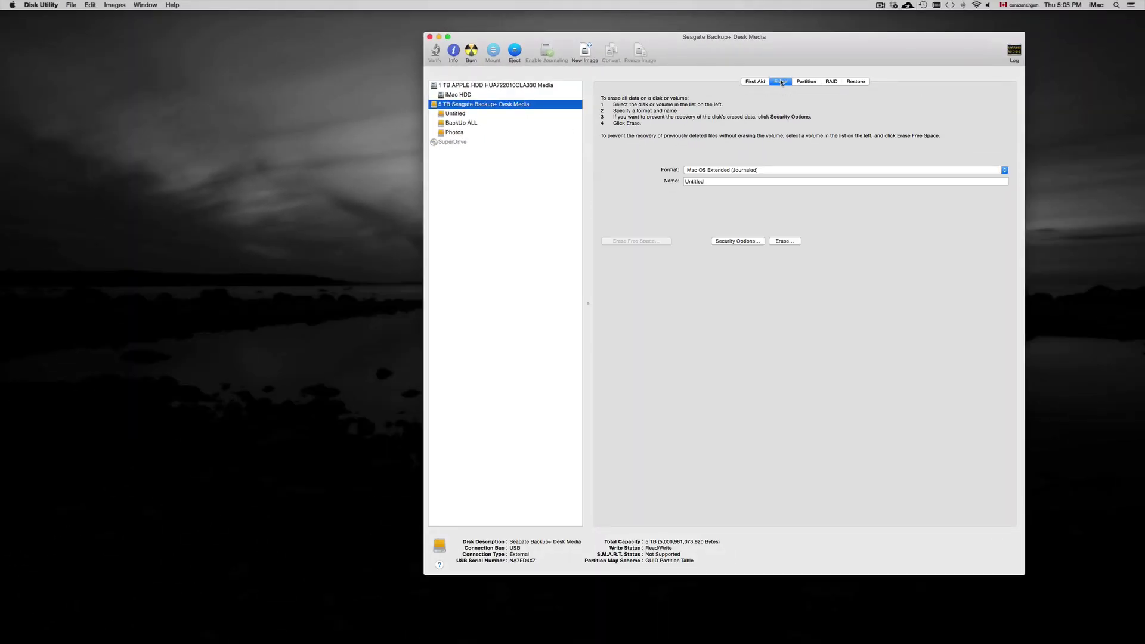
left_click(730, 172)
left_click(702, 171)
left_click_drag(872, 55, 830, 57)
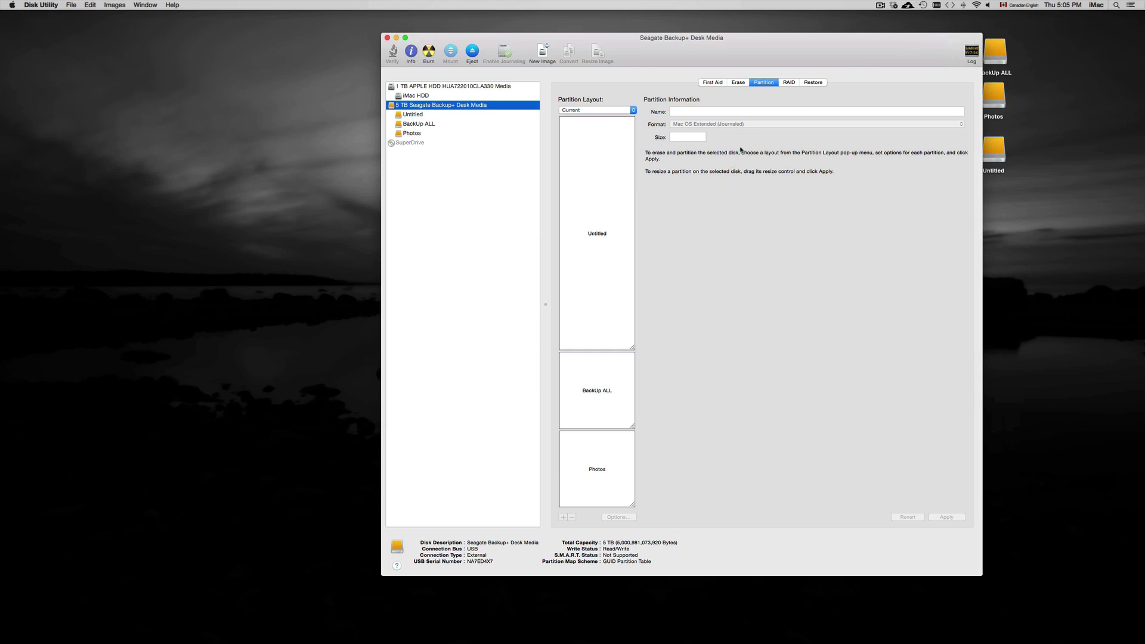
left_click(738, 83)
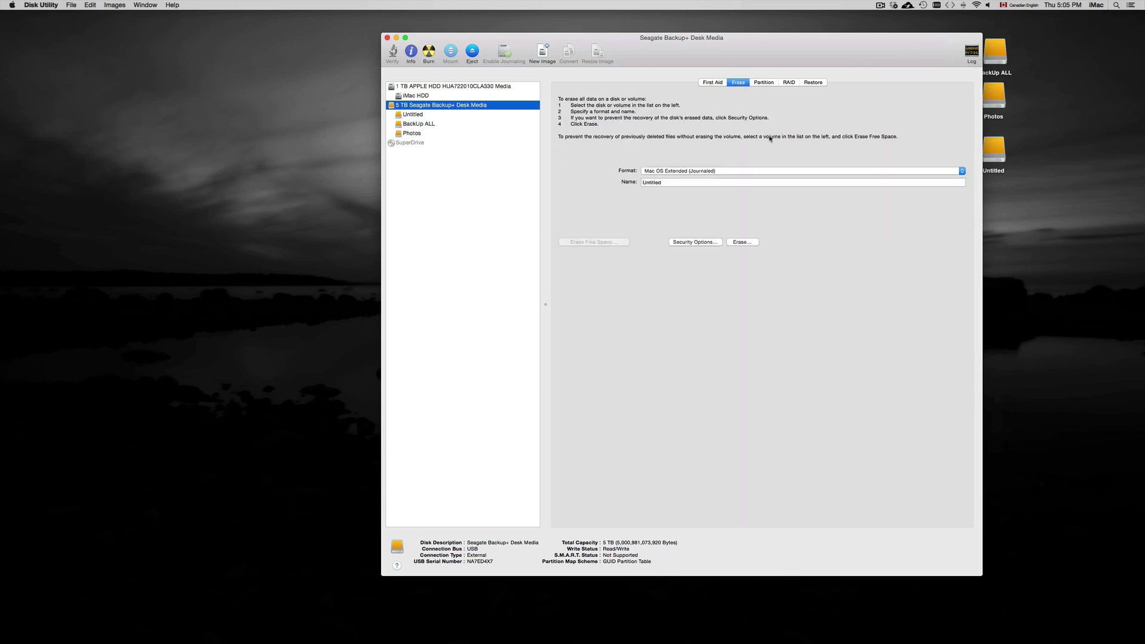
- Reconfirm Mac OS Extended (Journaled) as the format, then quit Disk Utility
left_click(718, 172)
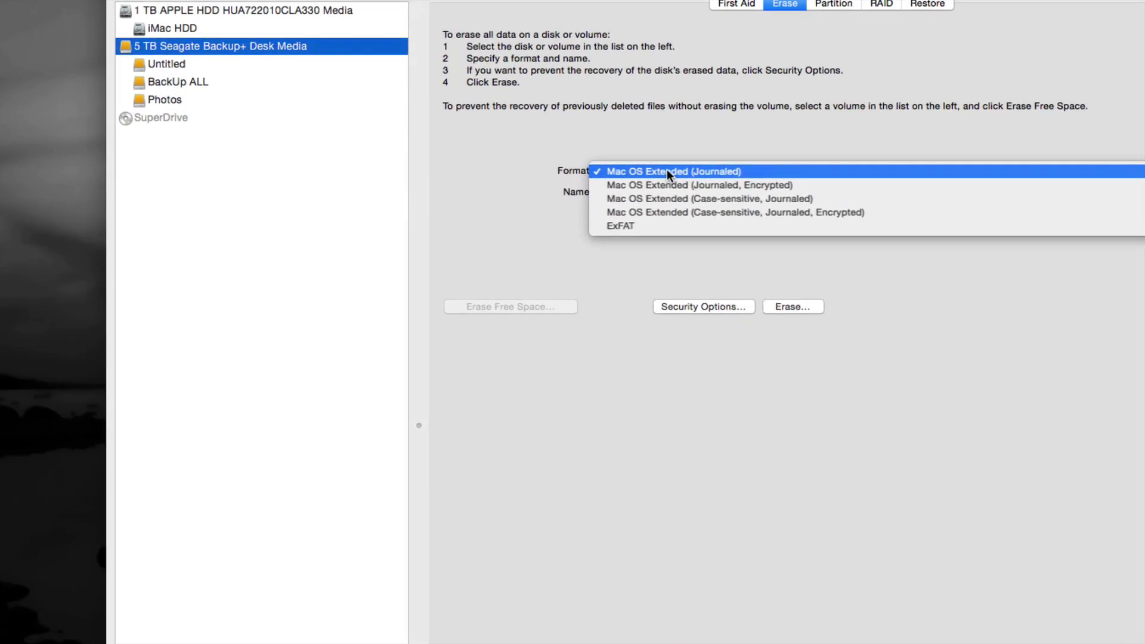
left_click(687, 171)
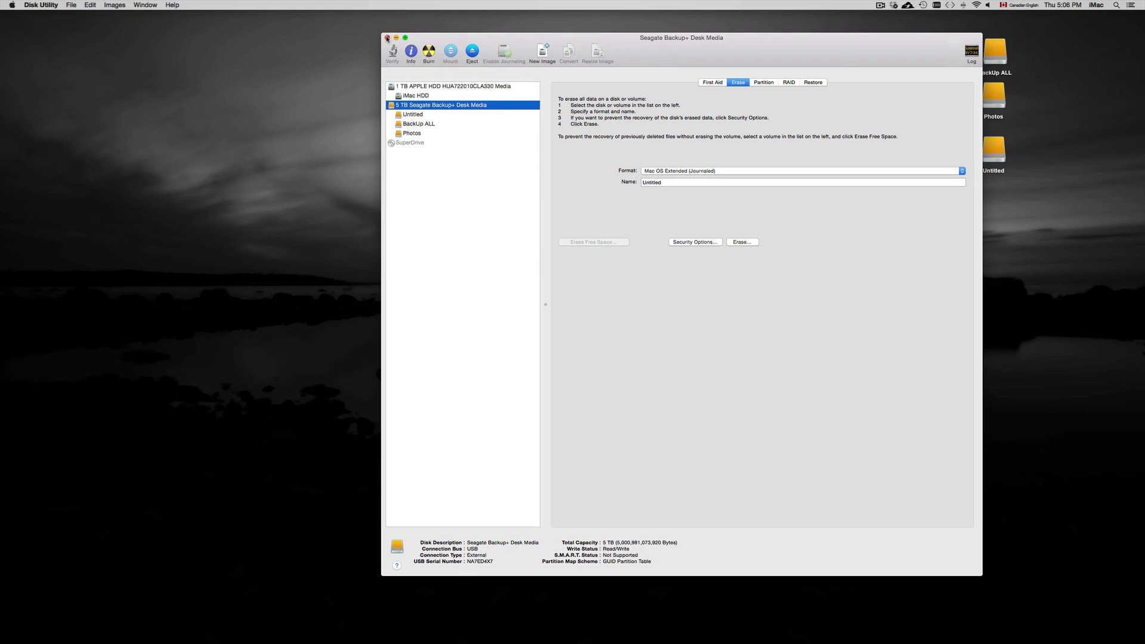
left_click(387, 37)
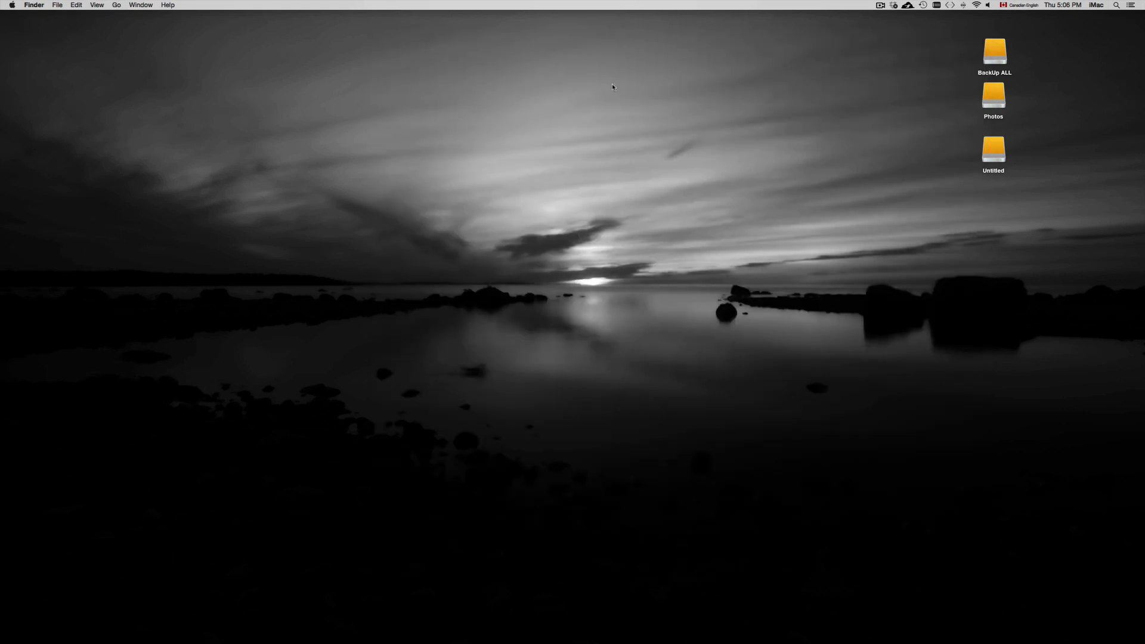
- Tidy the Photos drive icon on the desktop and launch System Preferences from the Dock
left_click_drag(999, 97, 997, 109)
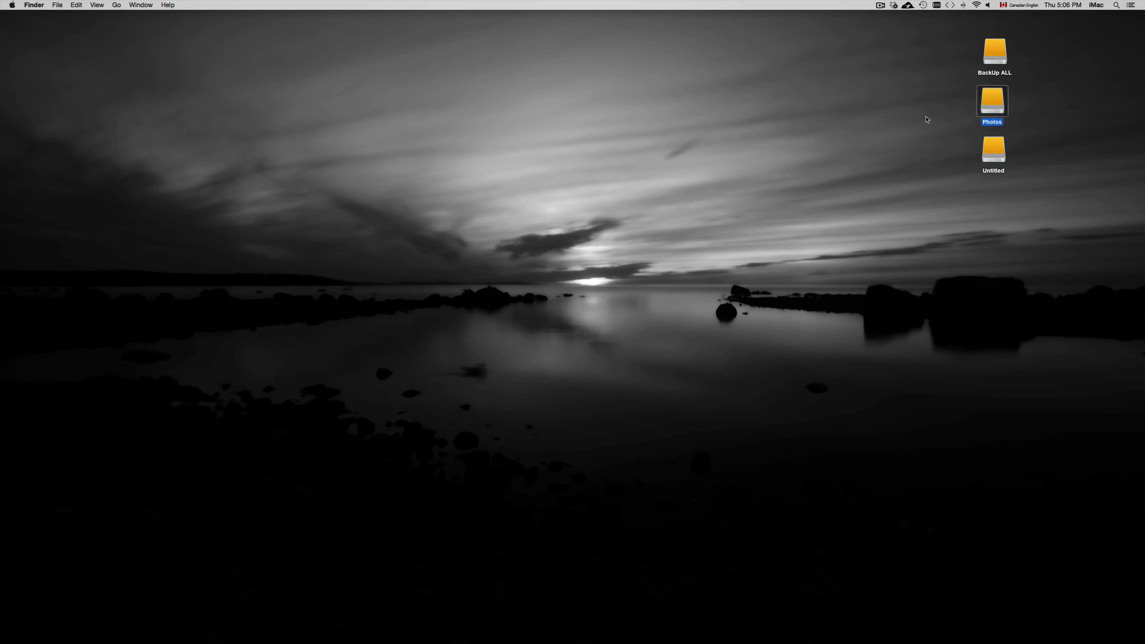
left_click(880, 116)
mouse_move(483, 636)
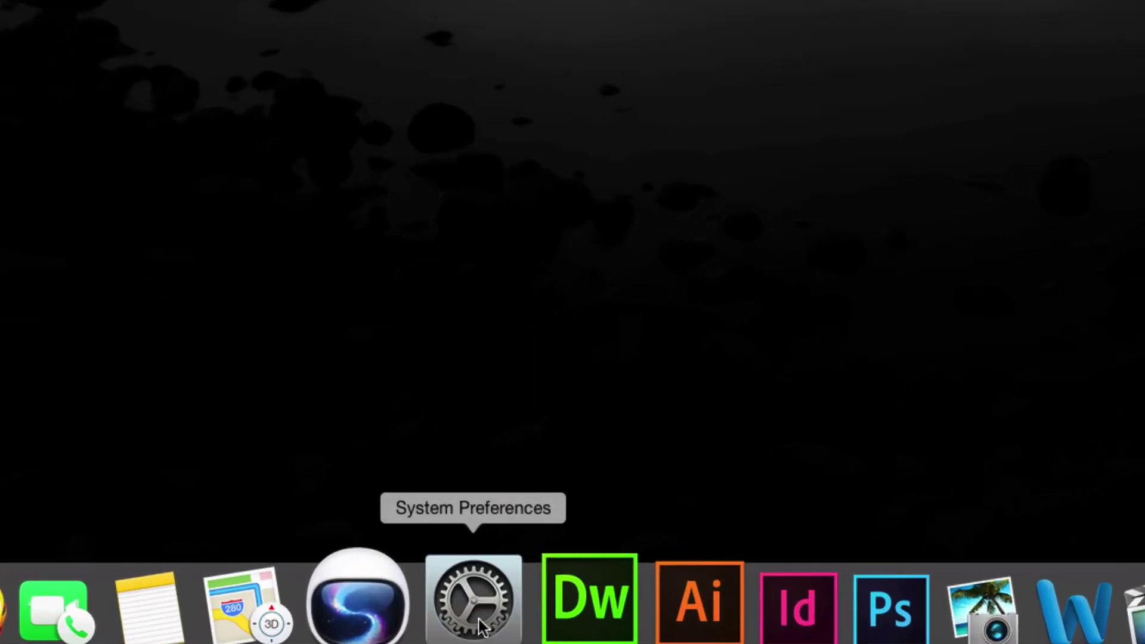
left_click(483, 629)
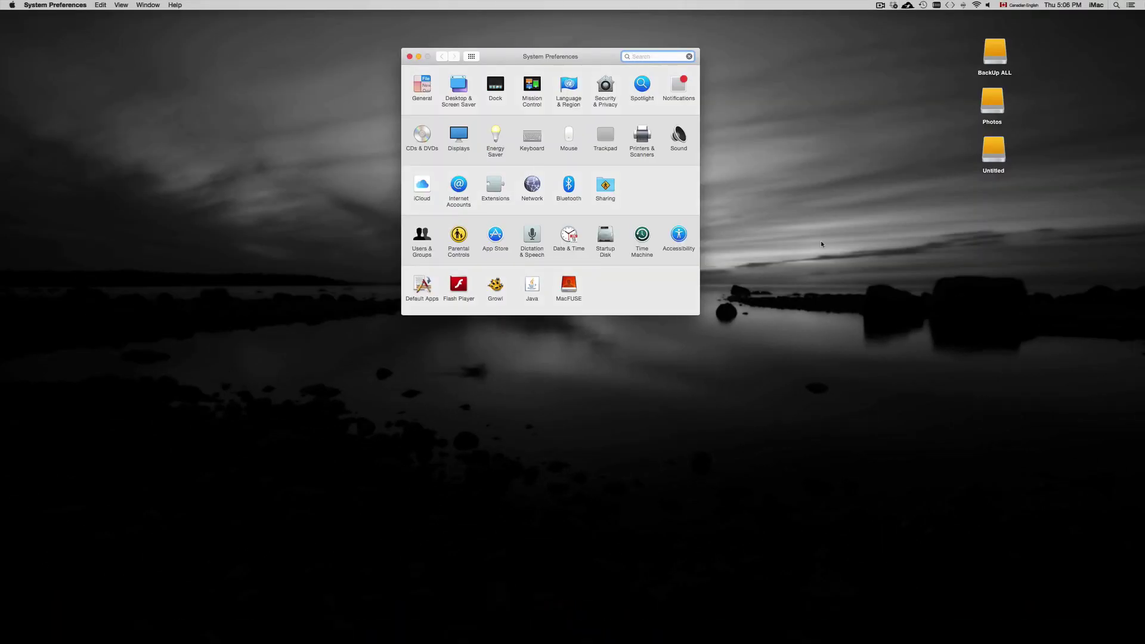
- Dismiss the stray Spotlight search for 'sys' and open the Time Machine preferences pane
left_click(1115, 5)
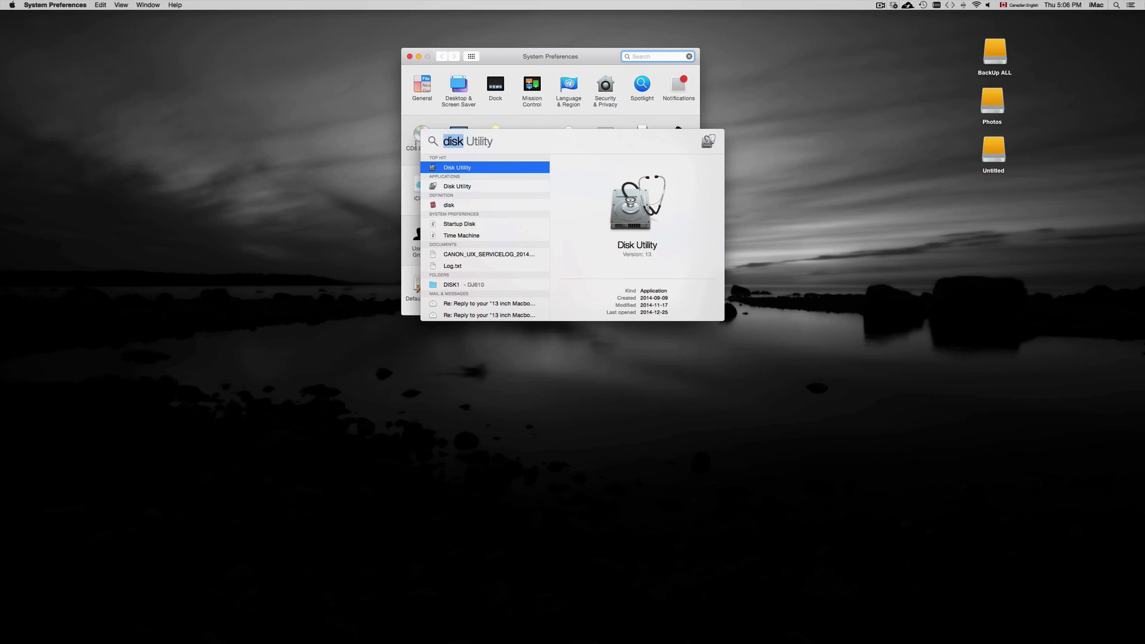
type("y")
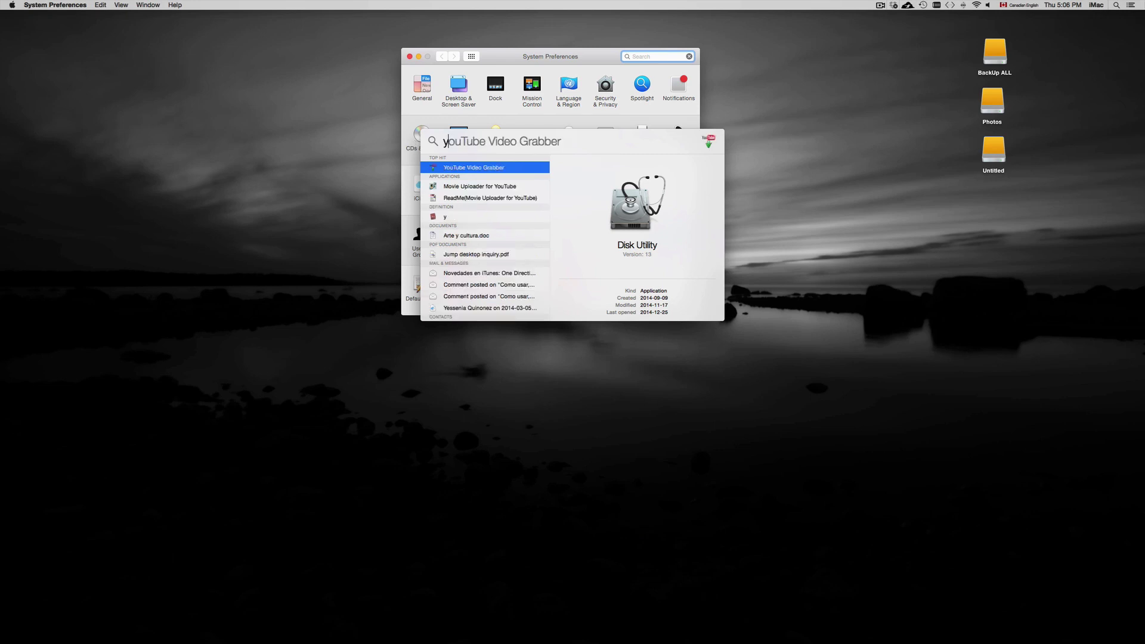
key("BackSpace")
type("sys")
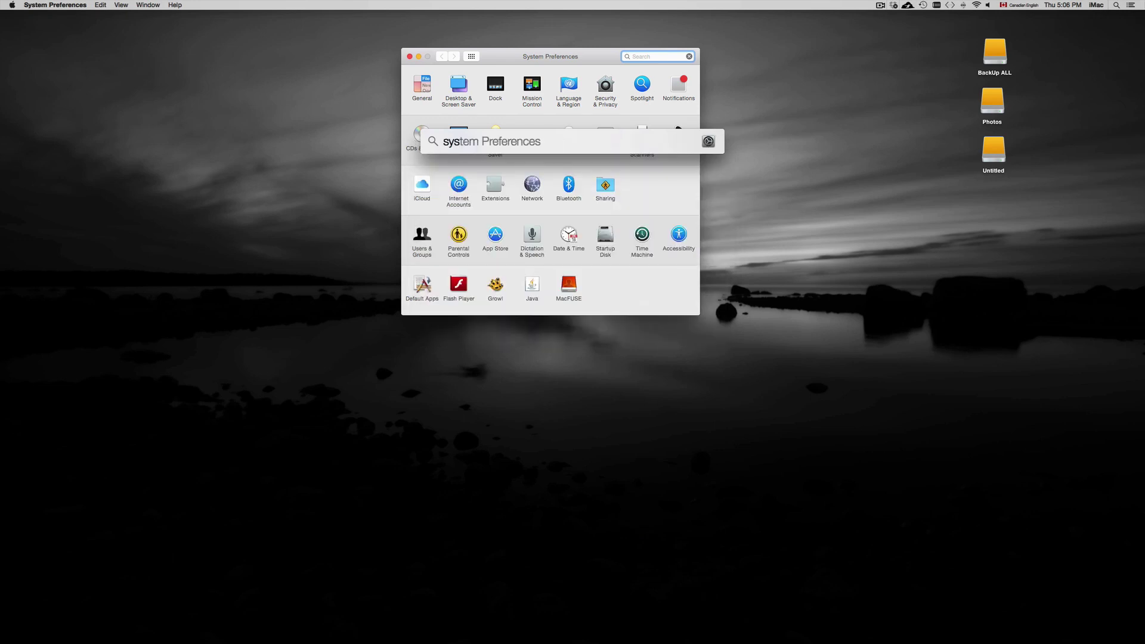
left_click(843, 131)
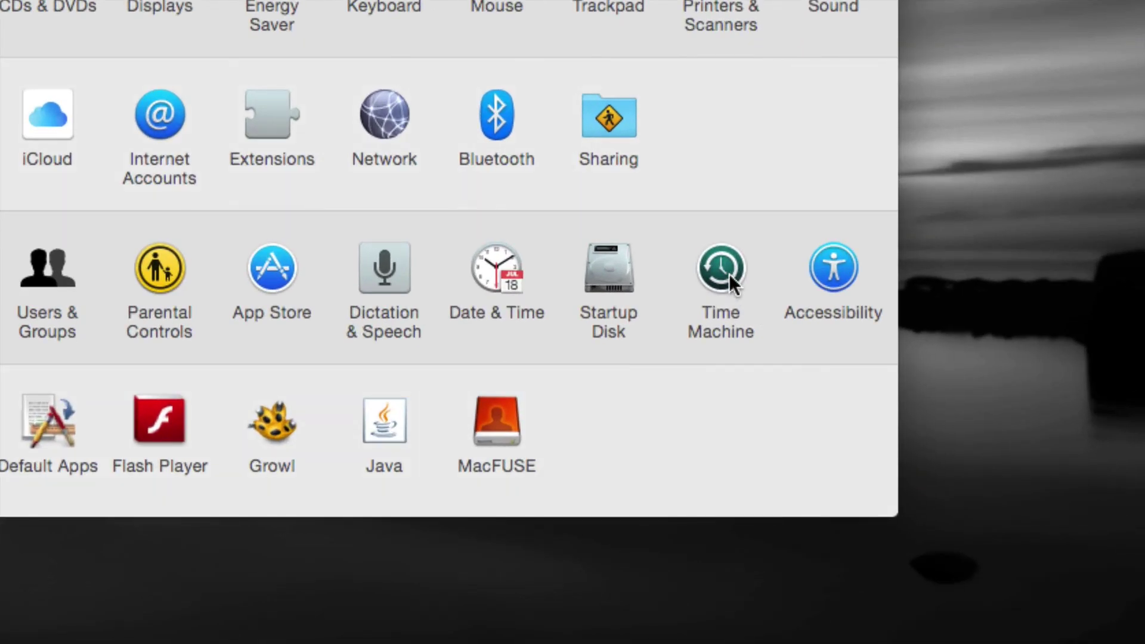
left_click(728, 273)
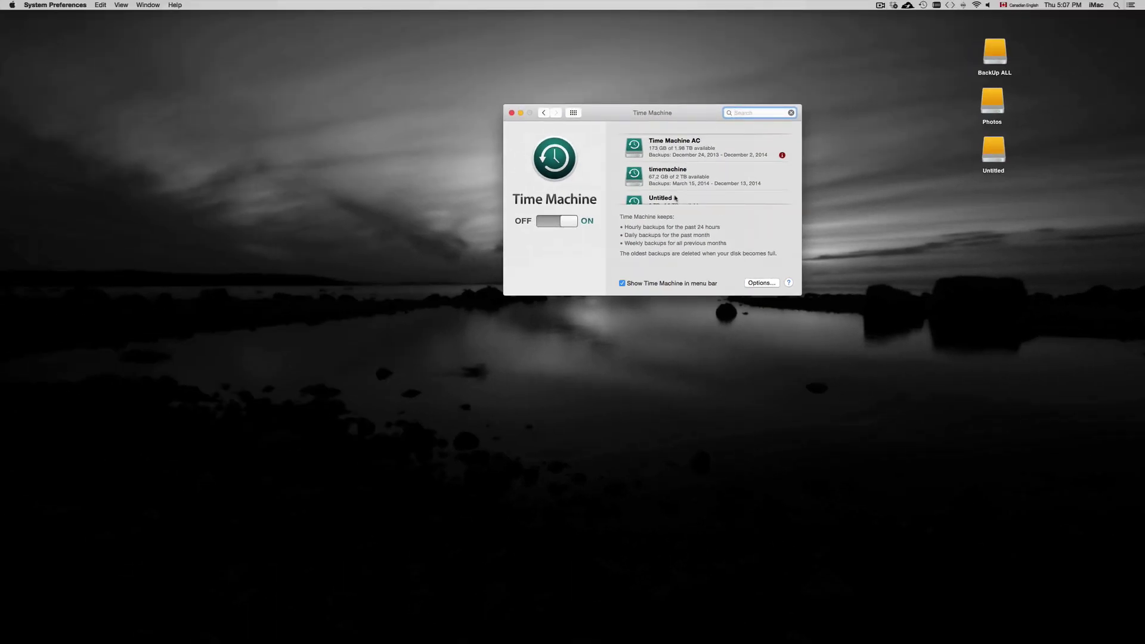
- Select the Untitled drive in the backup disk chooser, then cancel without using it
scroll(673, 199, "down", 3)
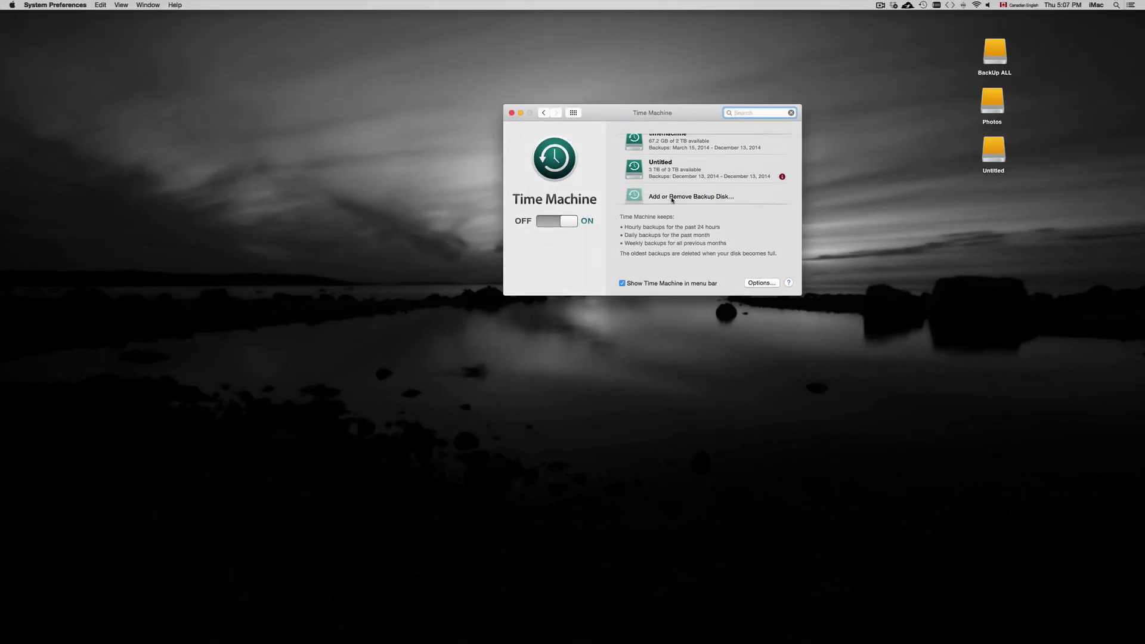
scroll(672, 200, "up", 3)
scroll(672, 200, "down", 3)
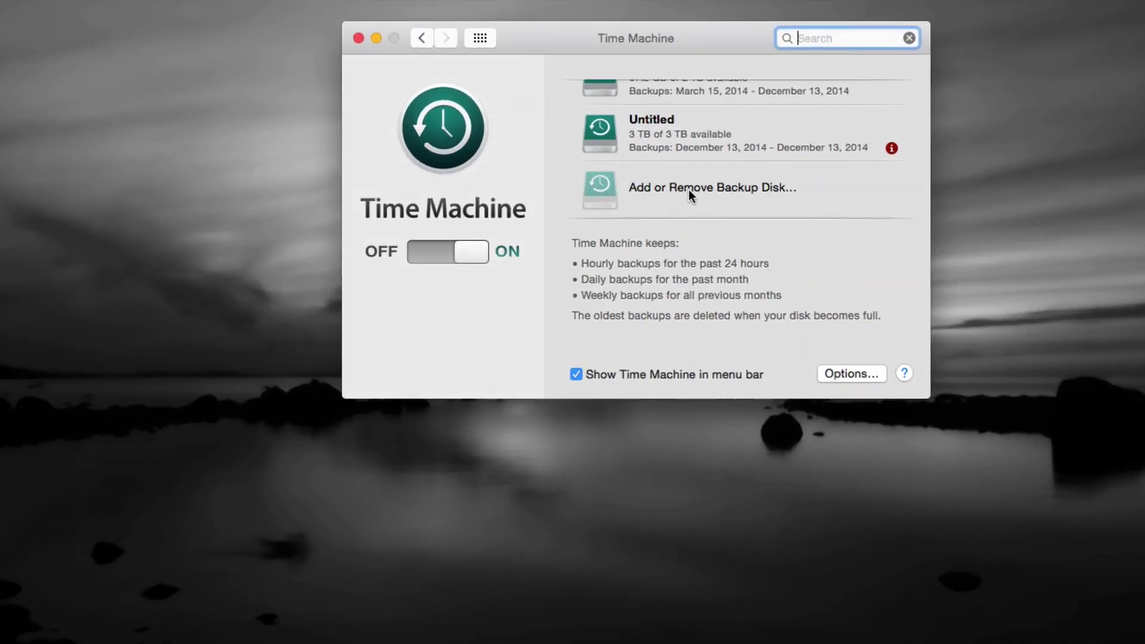
left_click(688, 188)
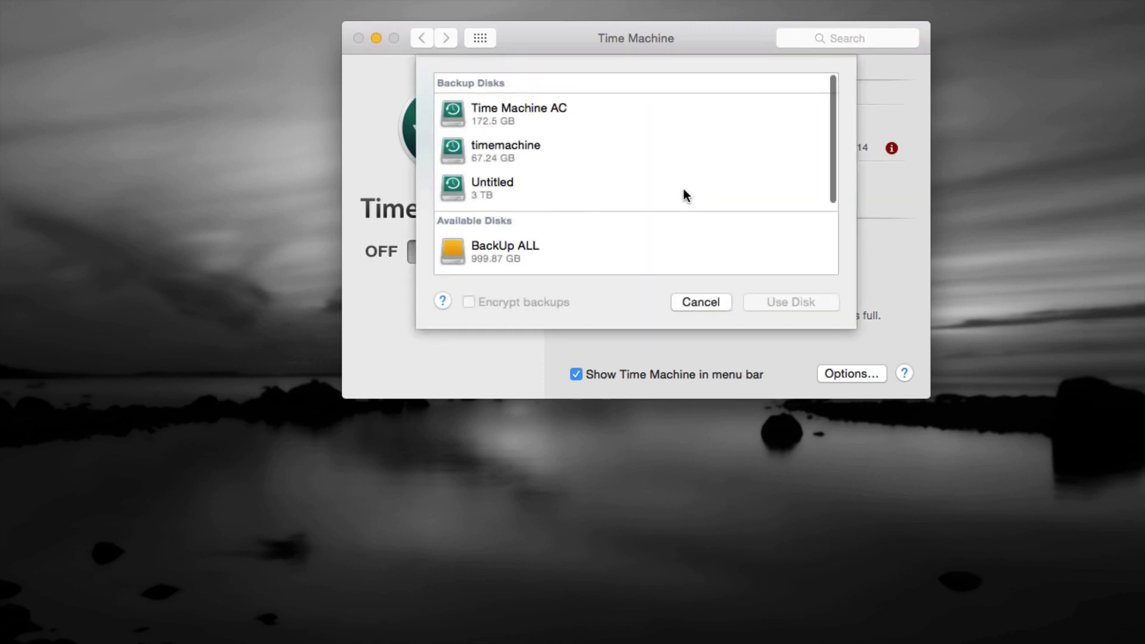
scroll(574, 213, "down", 3)
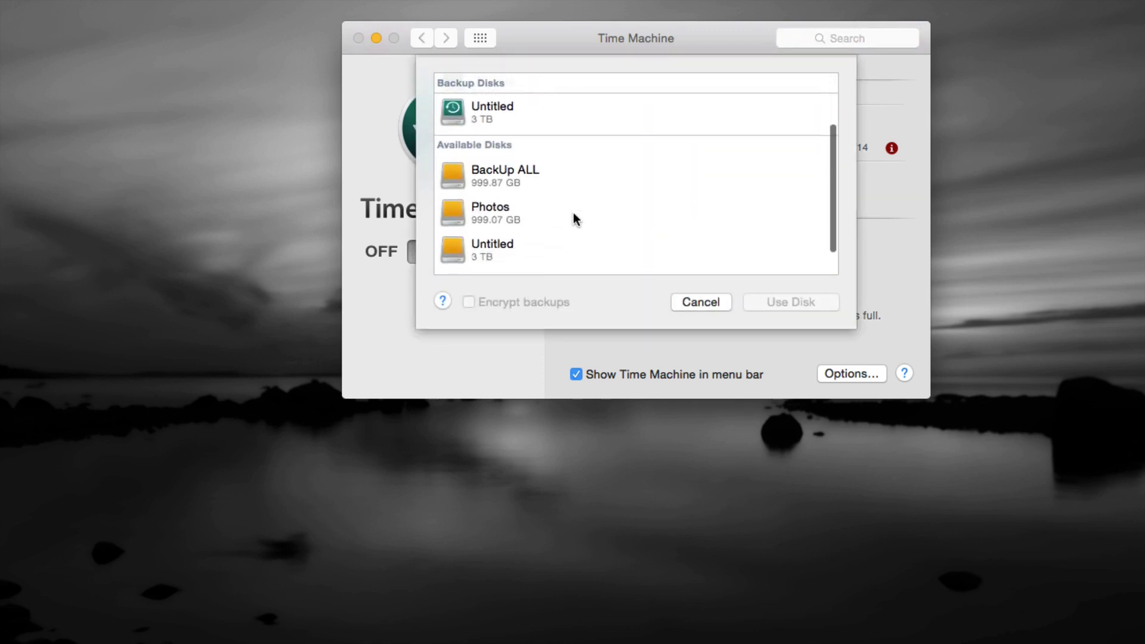
scroll(574, 212, "down", 2)
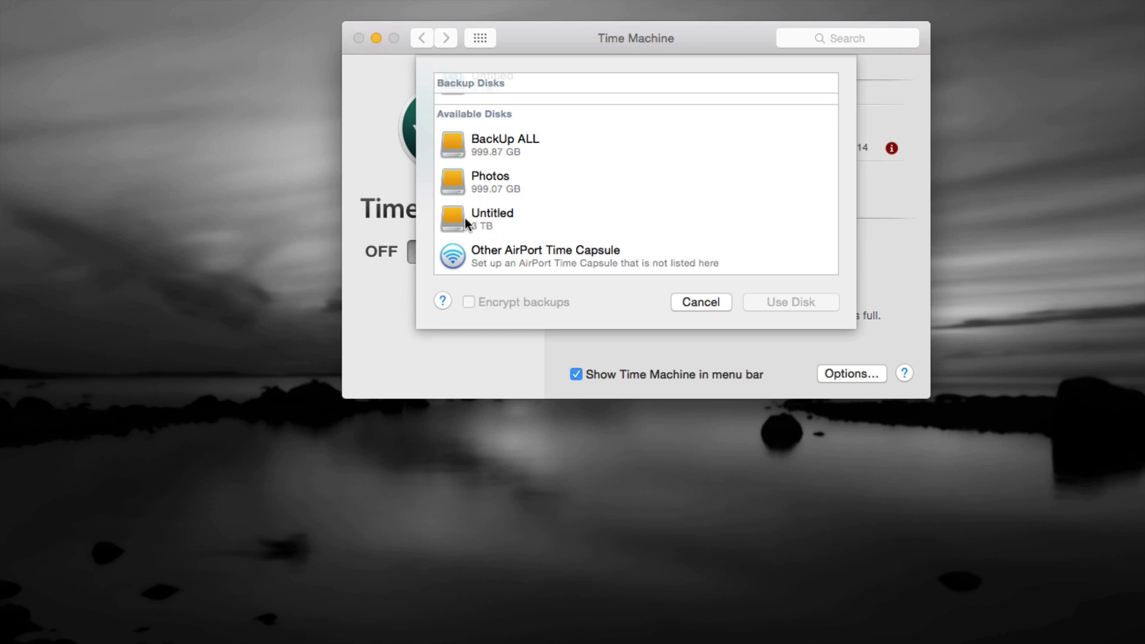
left_click(484, 222)
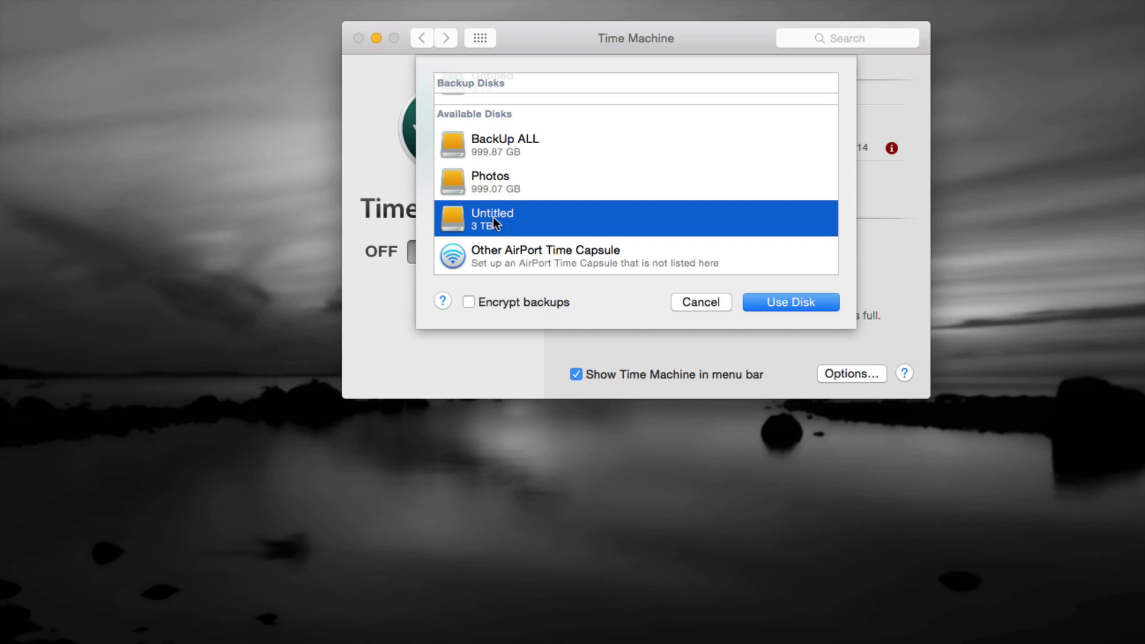
left_click(693, 303)
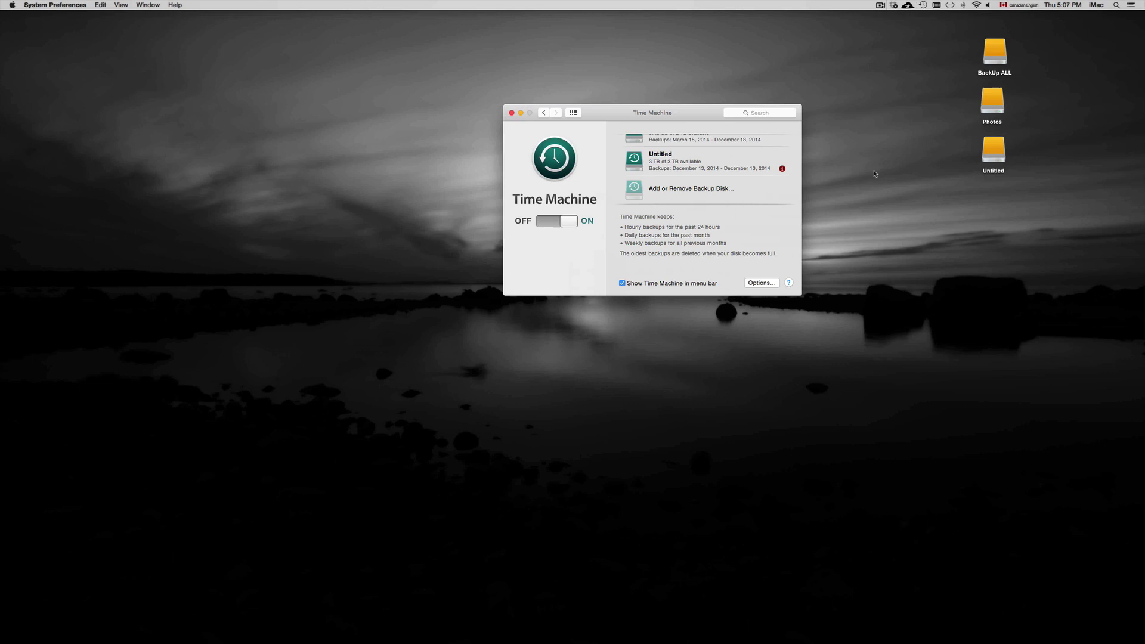
- Rename the desktop Untitled drive to TimeMachineiMac and reposition its icon
left_click_drag(997, 156, 961, 203)
left_click(997, 269)
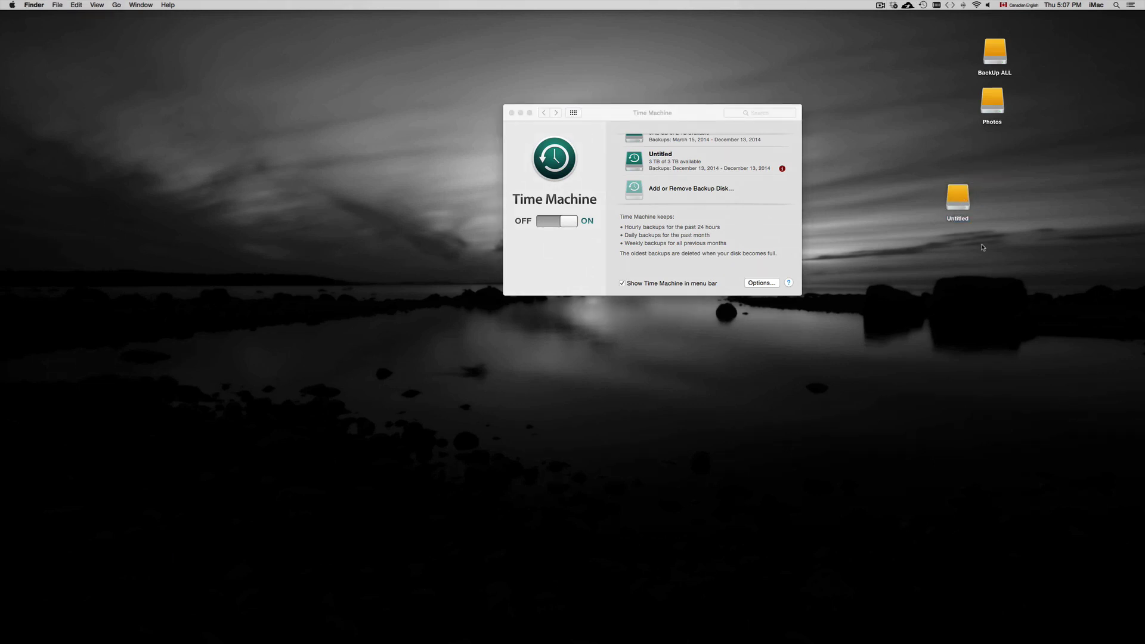
left_click(961, 204)
key("Return")
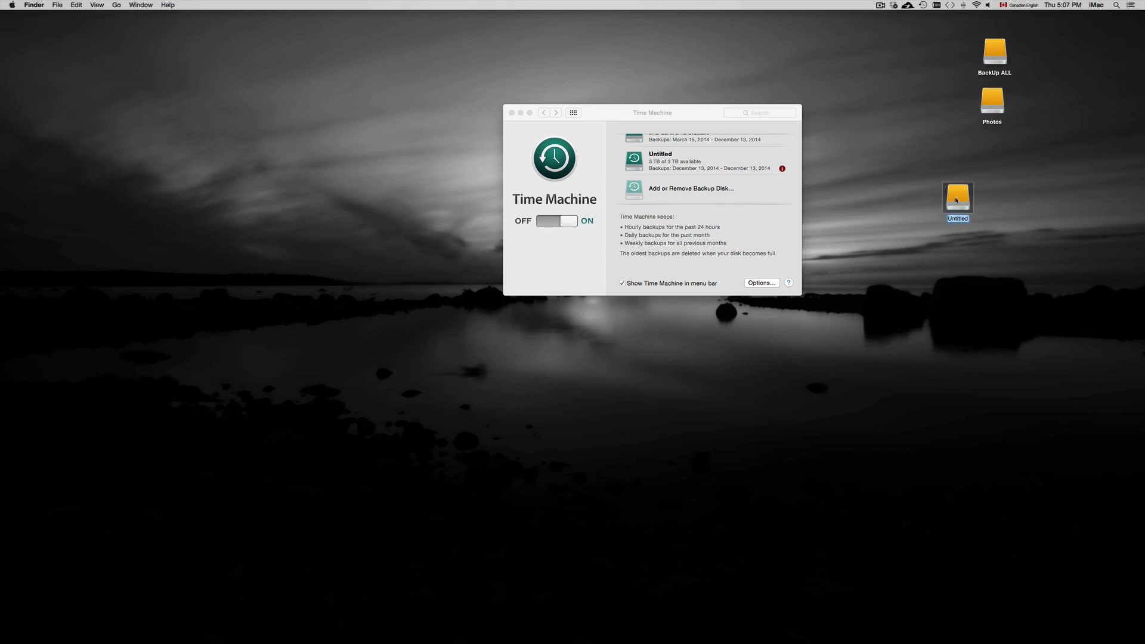
key("BackSpace")
type("TimeMachon")
key("BackSpace")
key("BackSpace")
type("ineiMac")
left_click(1037, 202)
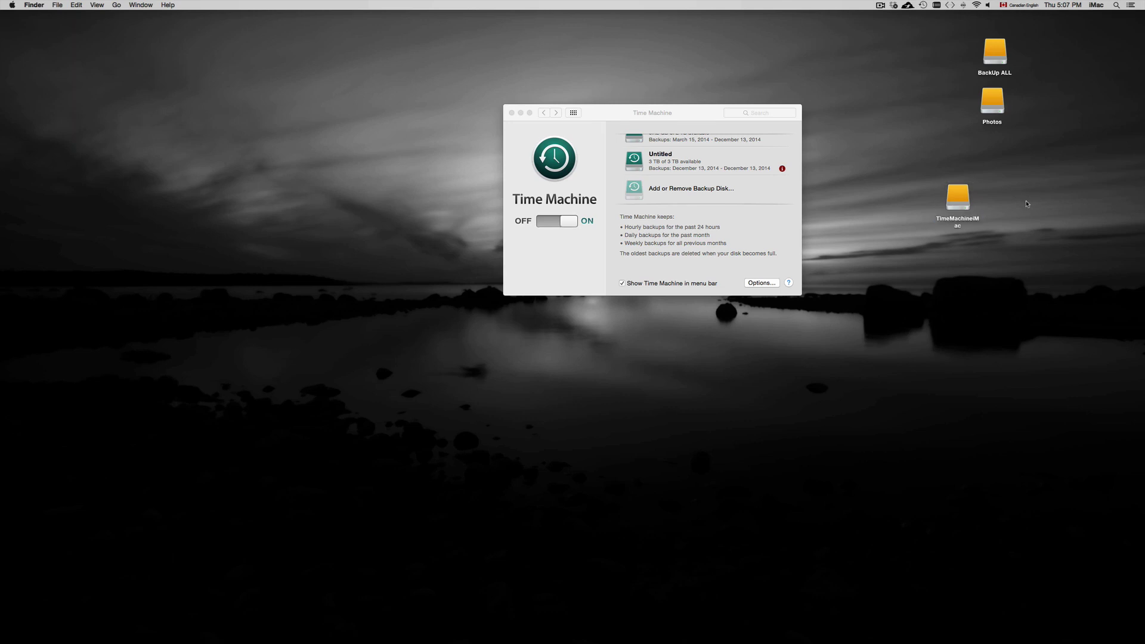
left_click_drag(969, 208, 979, 195)
left_click(1000, 195)
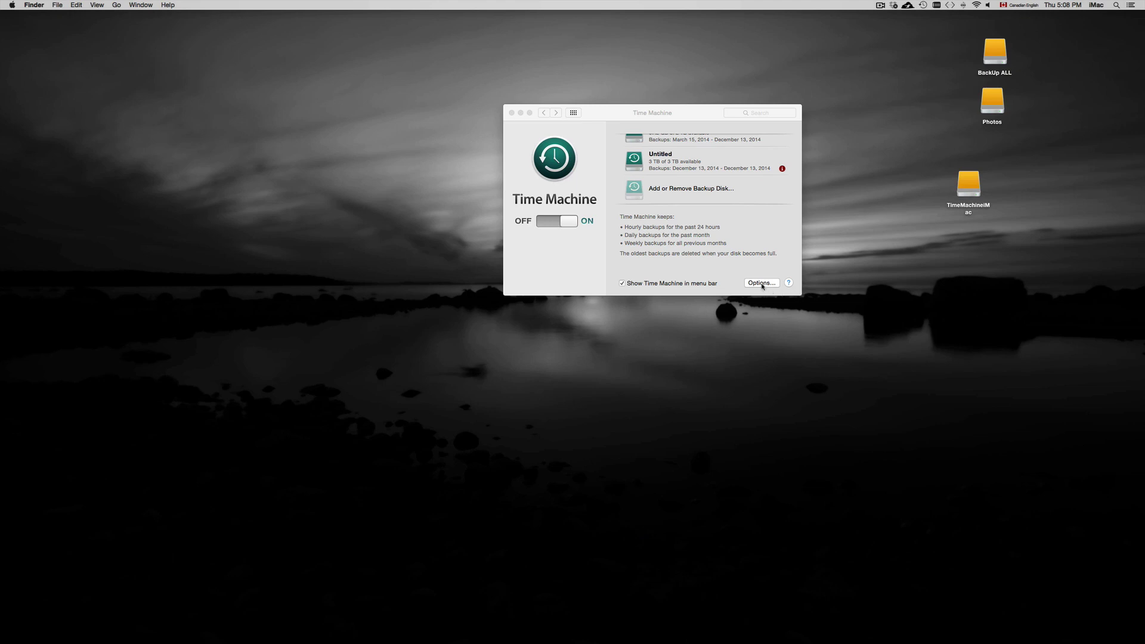
- Choose TimeMachineiMac as the Time Machine backup disk and close the preferences window
left_click(692, 189)
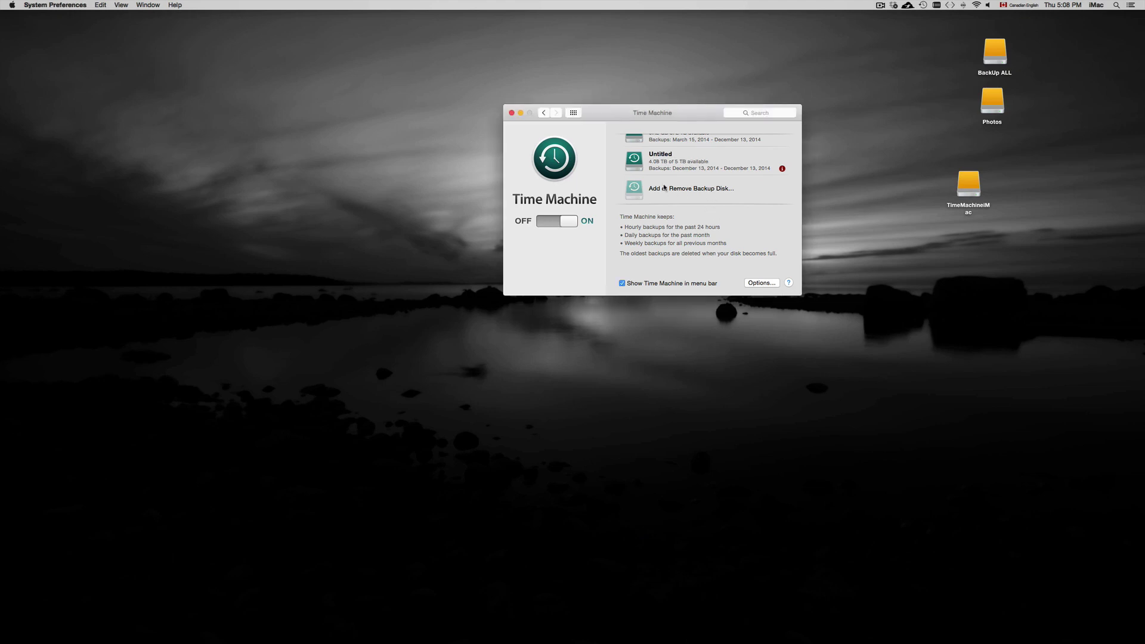
left_click(664, 191)
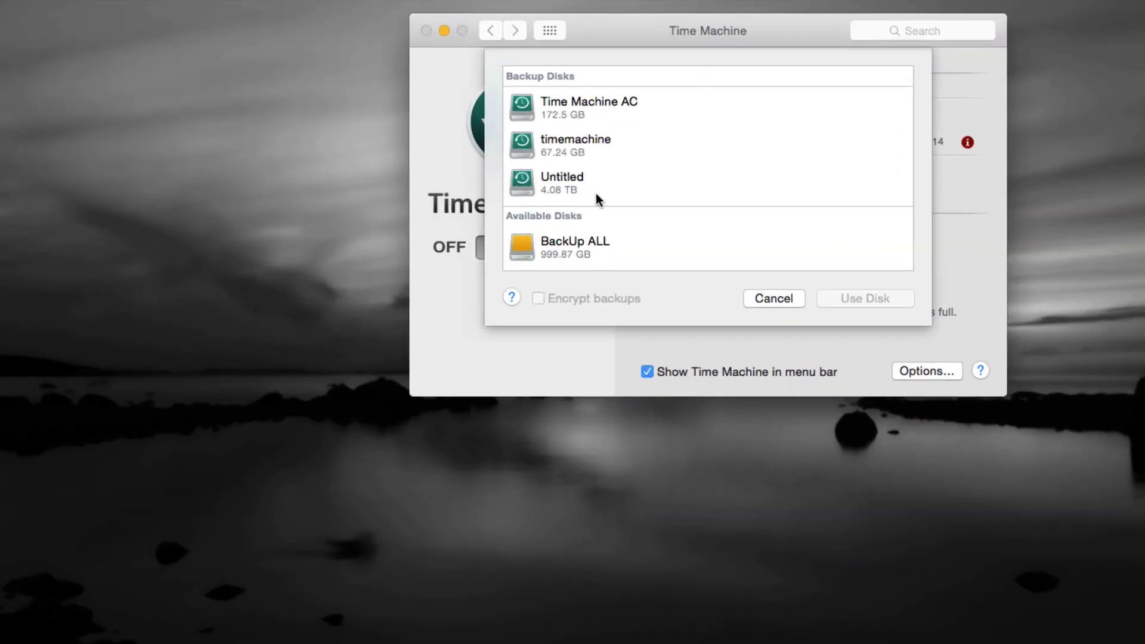
scroll(670, 205, "down", 4)
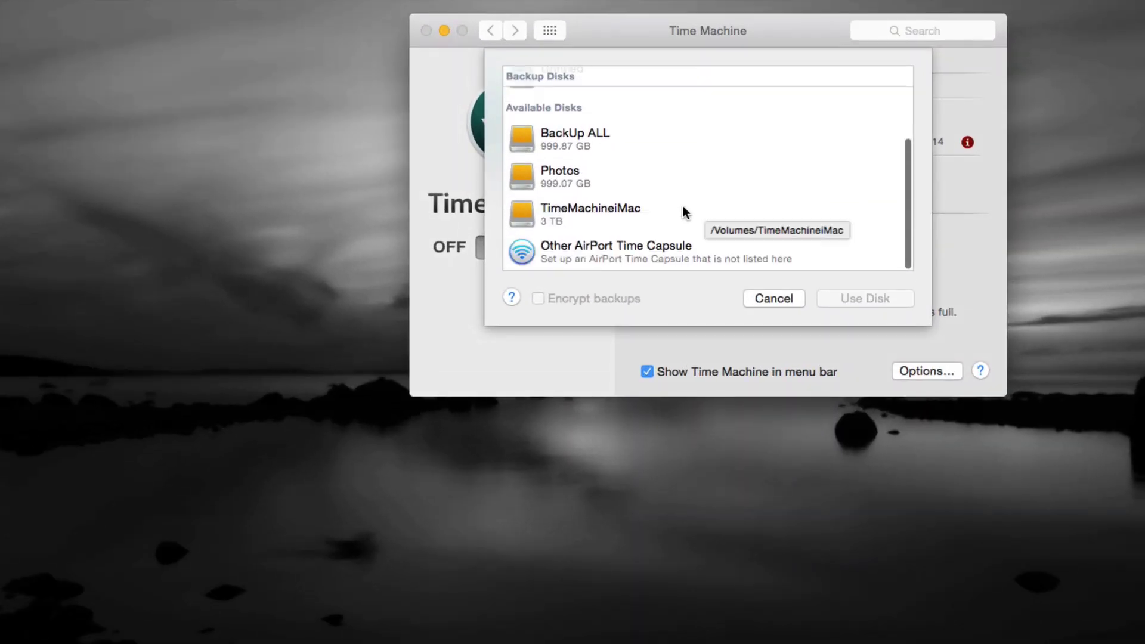
left_click(564, 208)
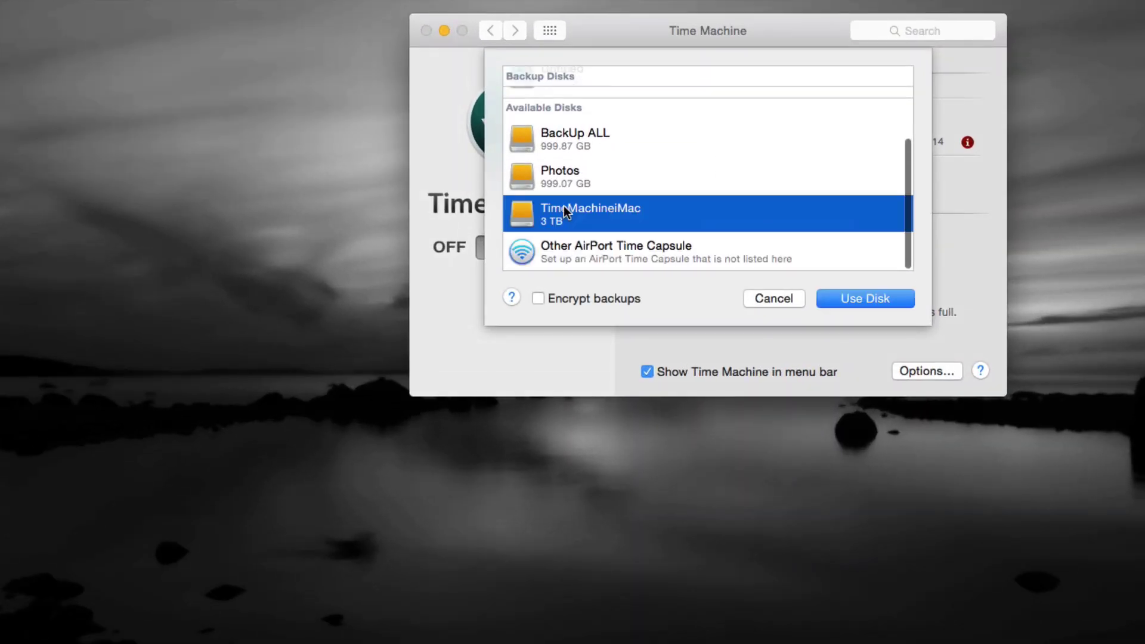
left_click(854, 299)
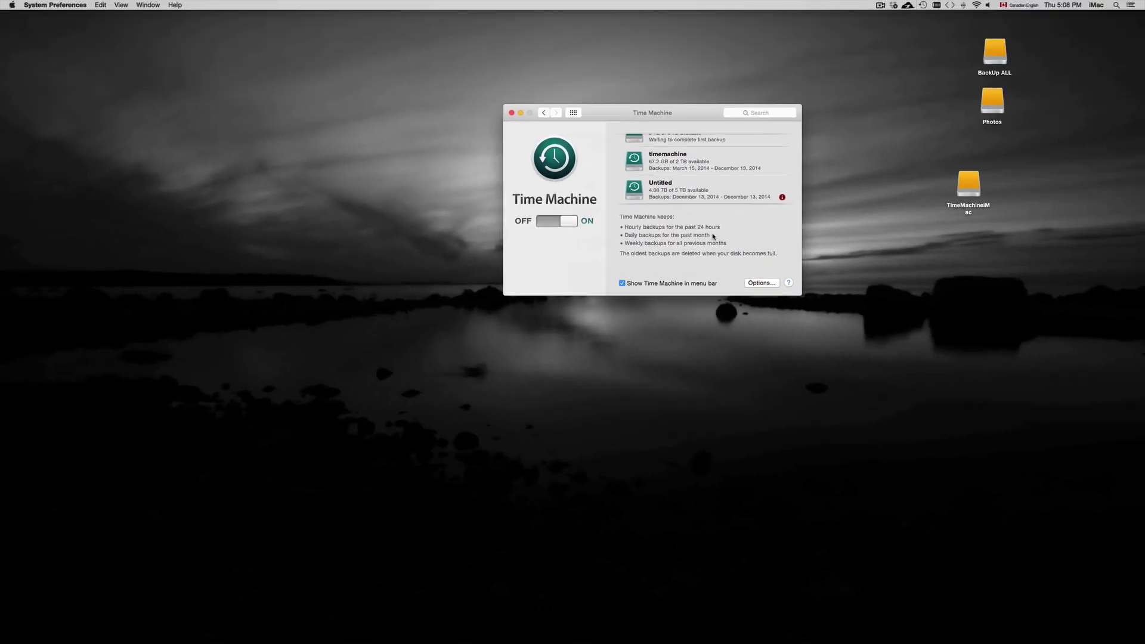
scroll(686, 197, "down", 3)
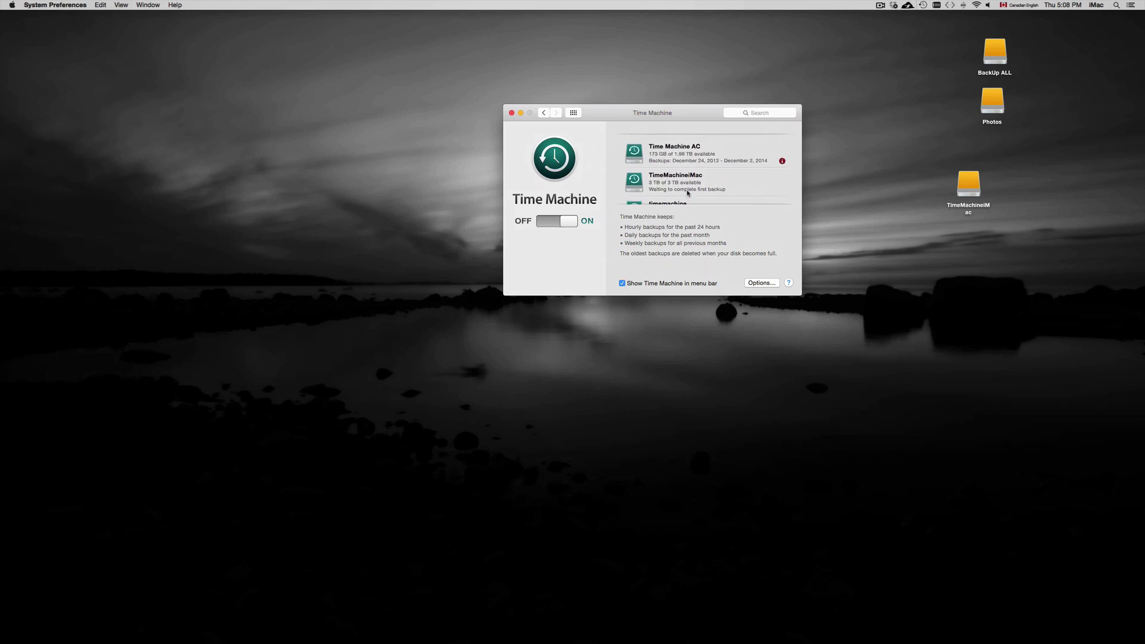
scroll(687, 192, "up", 5)
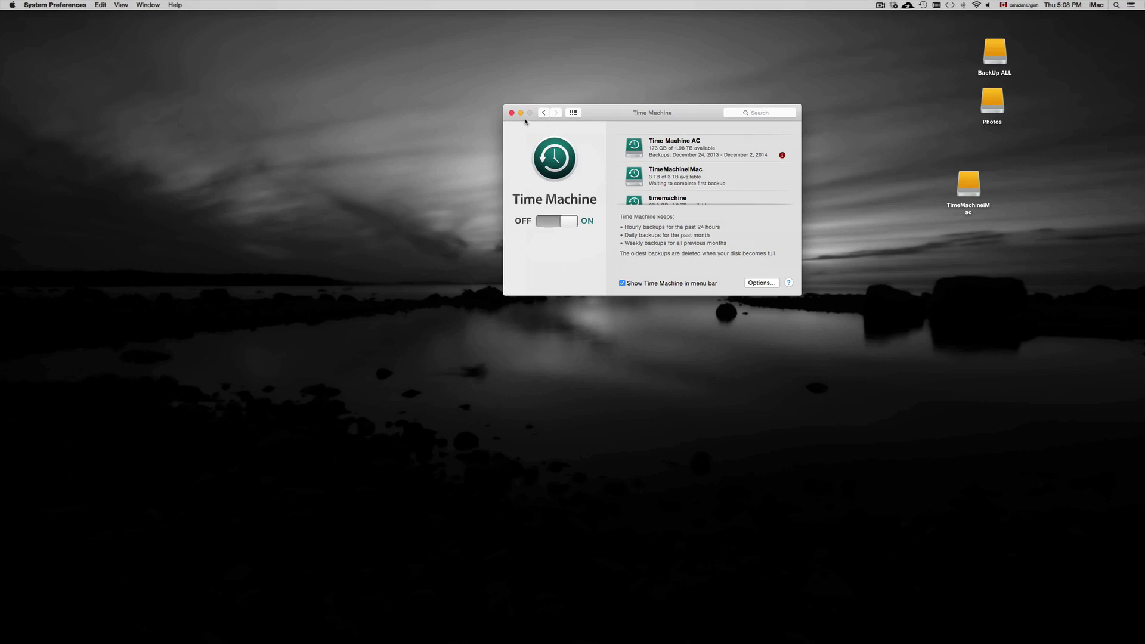
left_click(511, 113)
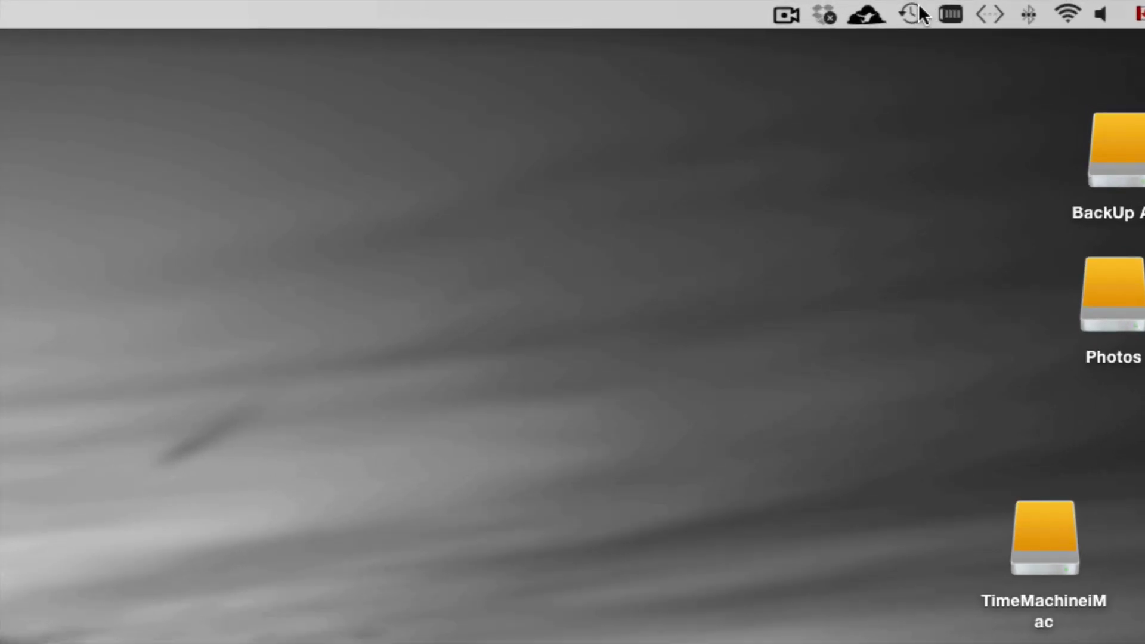
left_click(922, 5)
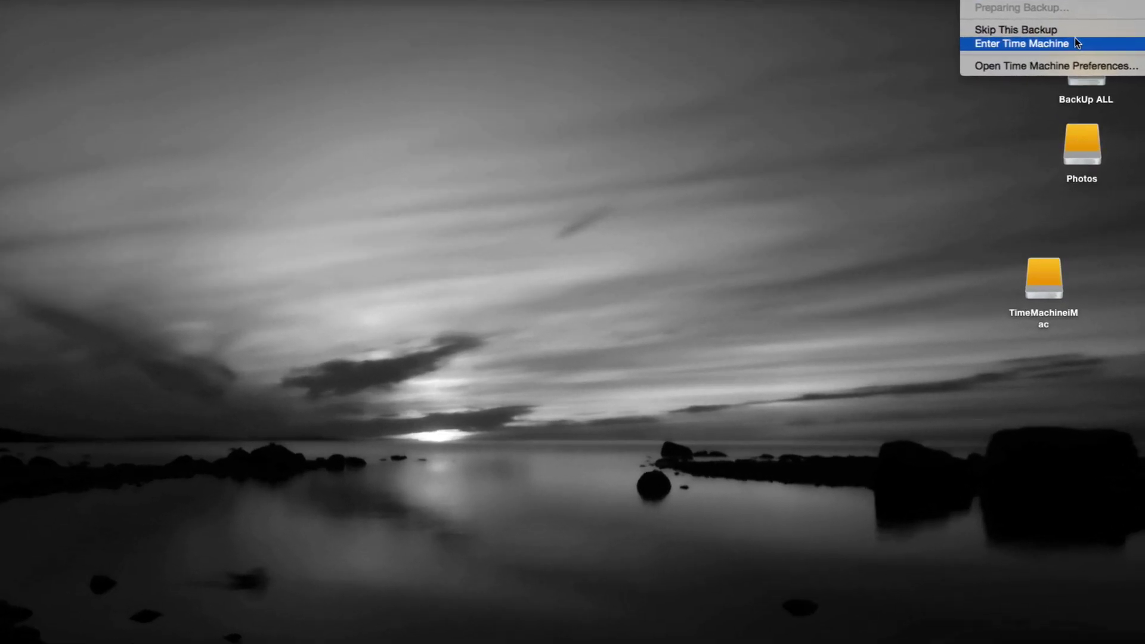
- Skip the Time Machine backup being prepared from the menu-bar status menu
left_click(1037, 31)
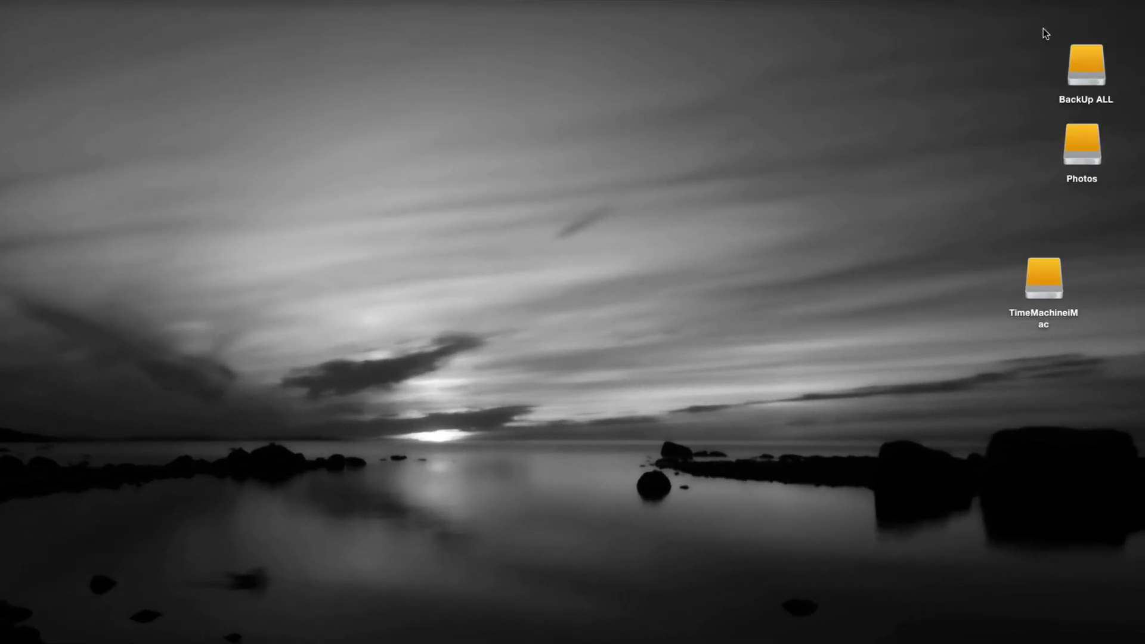
left_click(976, 10)
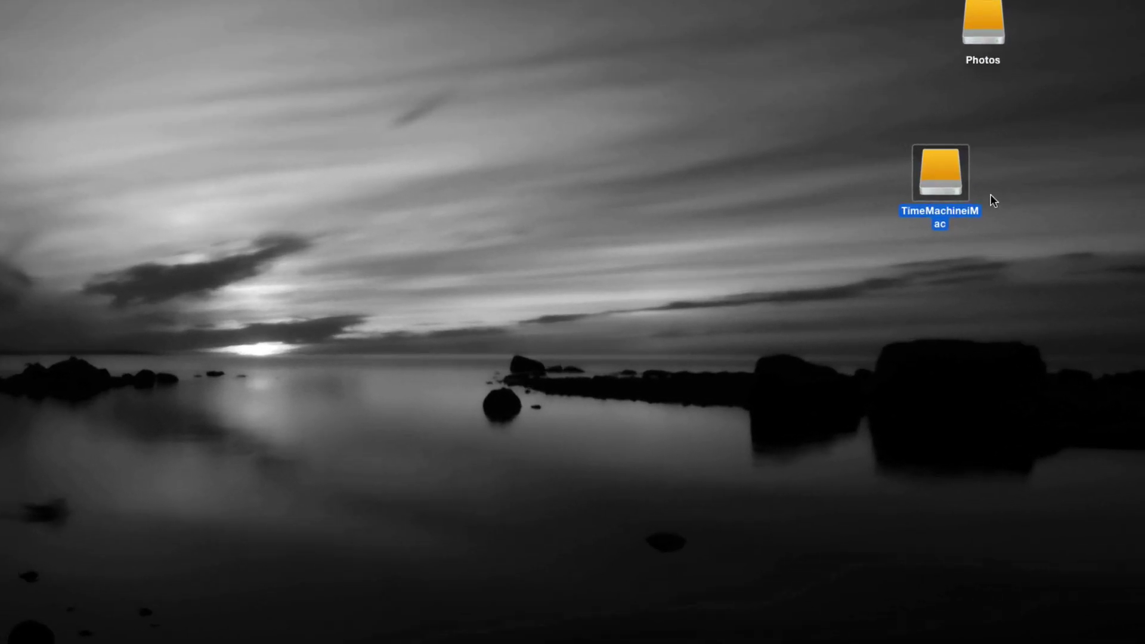
- Start a Time Machine backup now from the TimeMachineiMac drive's context menu
right_click(941, 180)
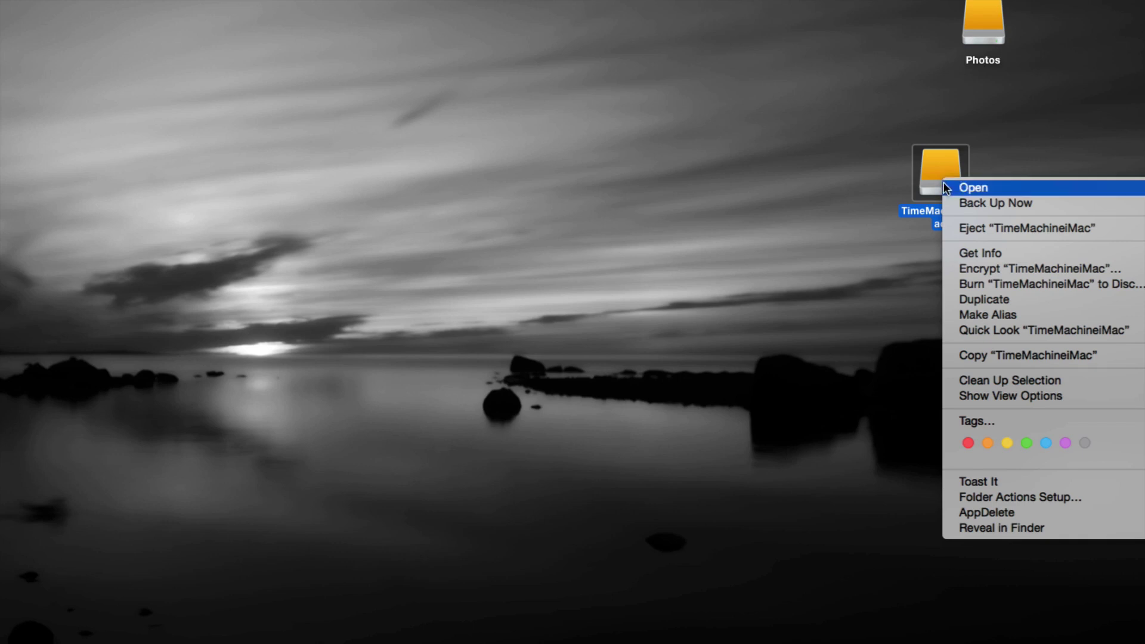
left_click(1010, 205)
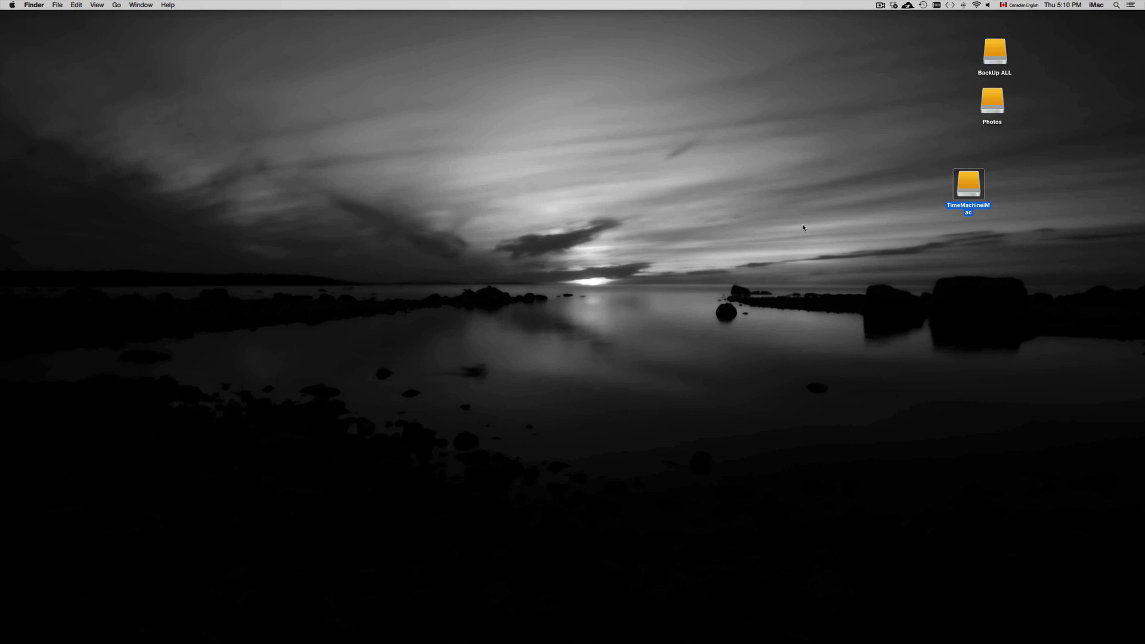
right_click(954, 187)
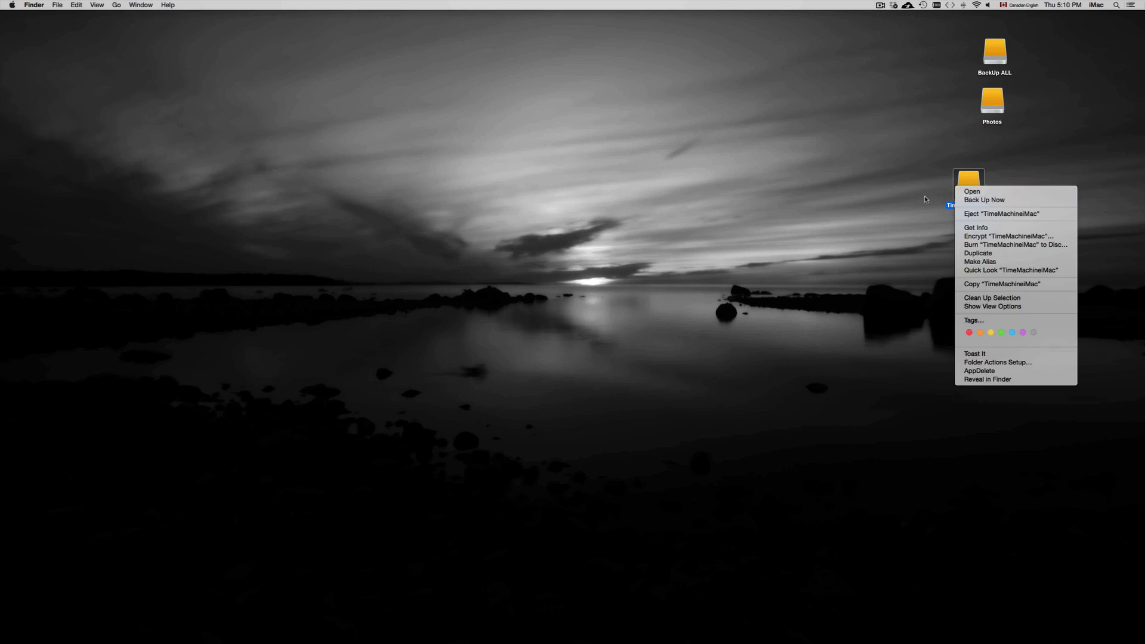
left_click(880, 194)
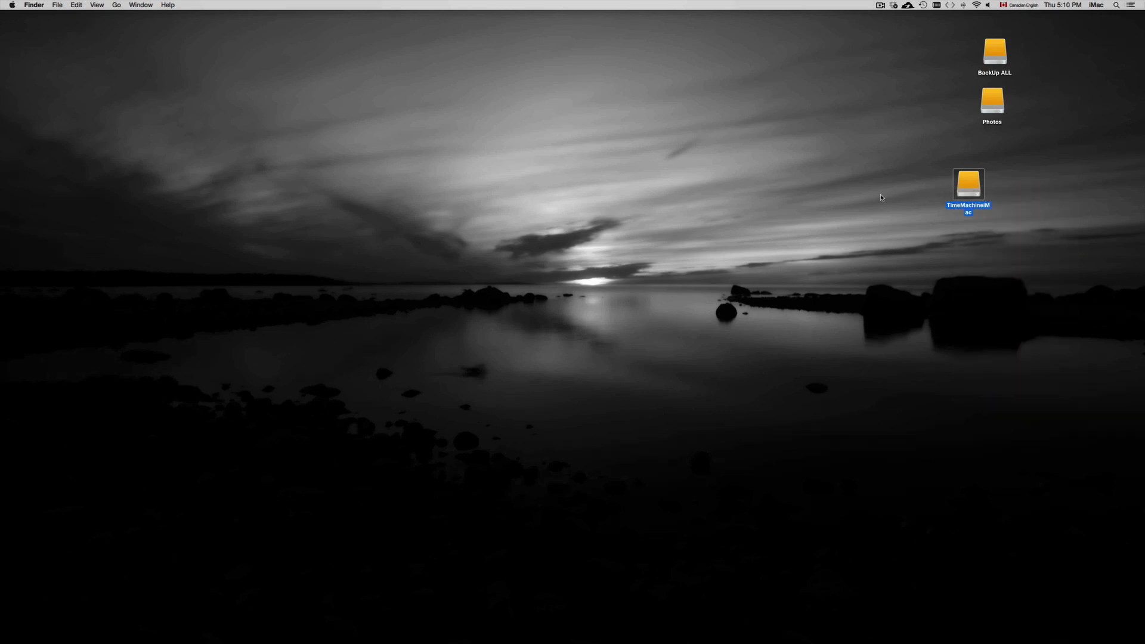